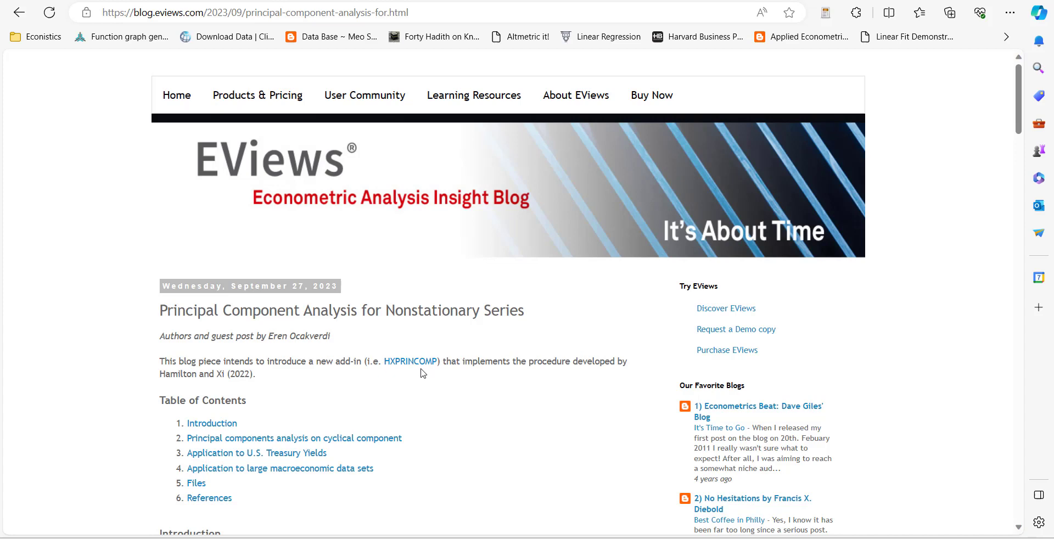
Open the hxprincomp folder in EViews Addins to list its documentation, program, install and toc files.
{"action": "key", "text": "alt+Tab"}
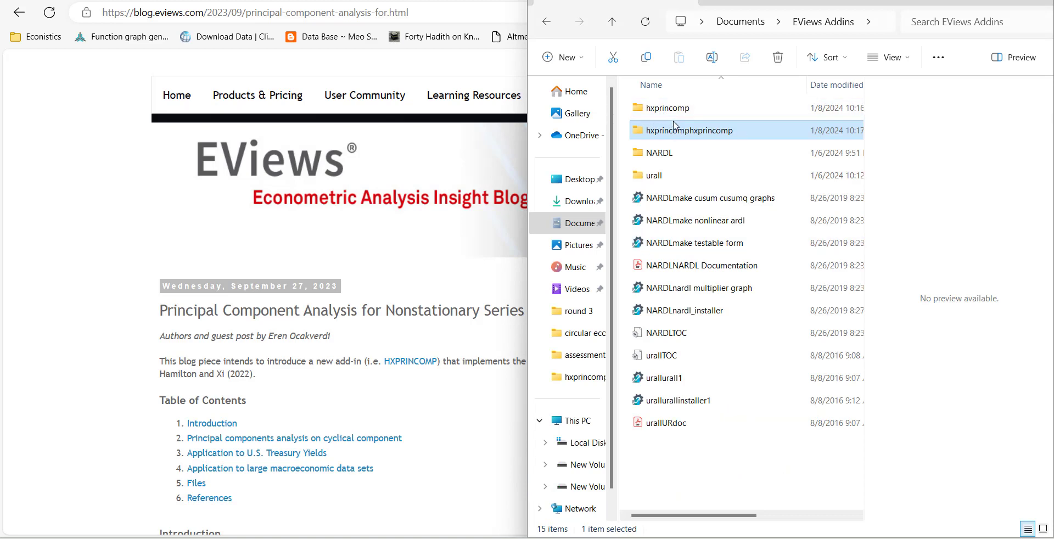
{"action": "mouse_move", "coordinate": [686, 137]}
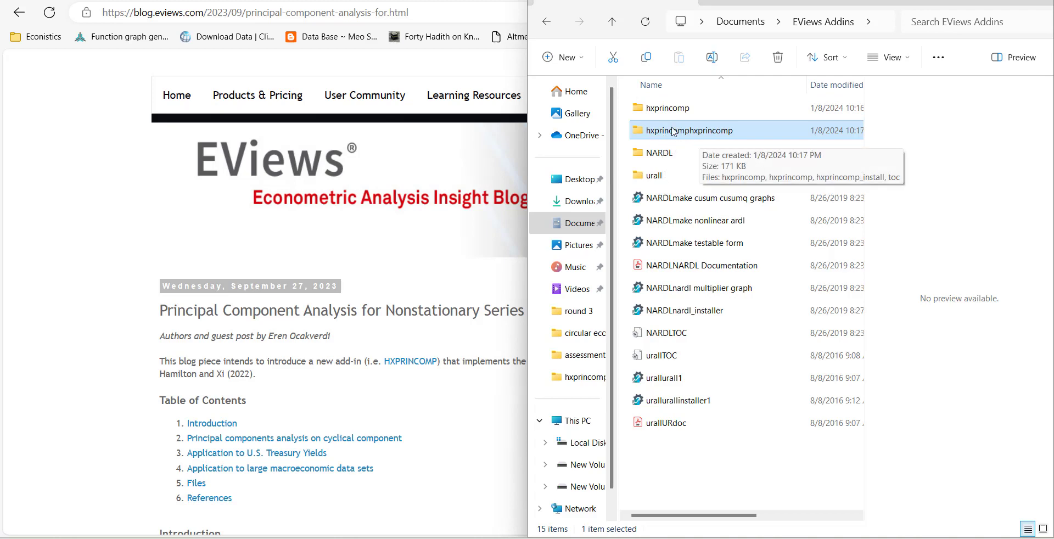
{"action": "left_click", "coordinate": [657, 113]}
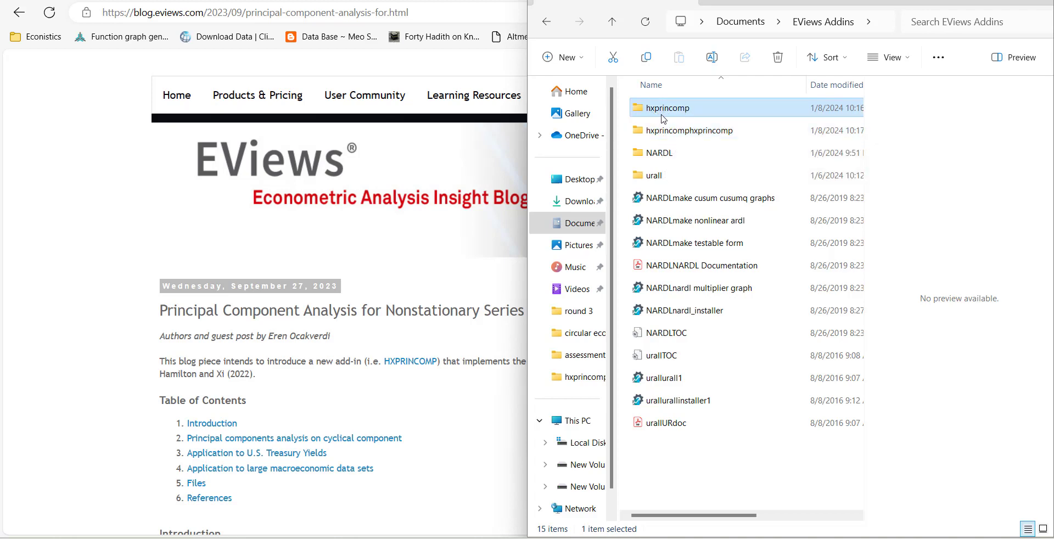
{"action": "double_click", "coordinate": [671, 113]}
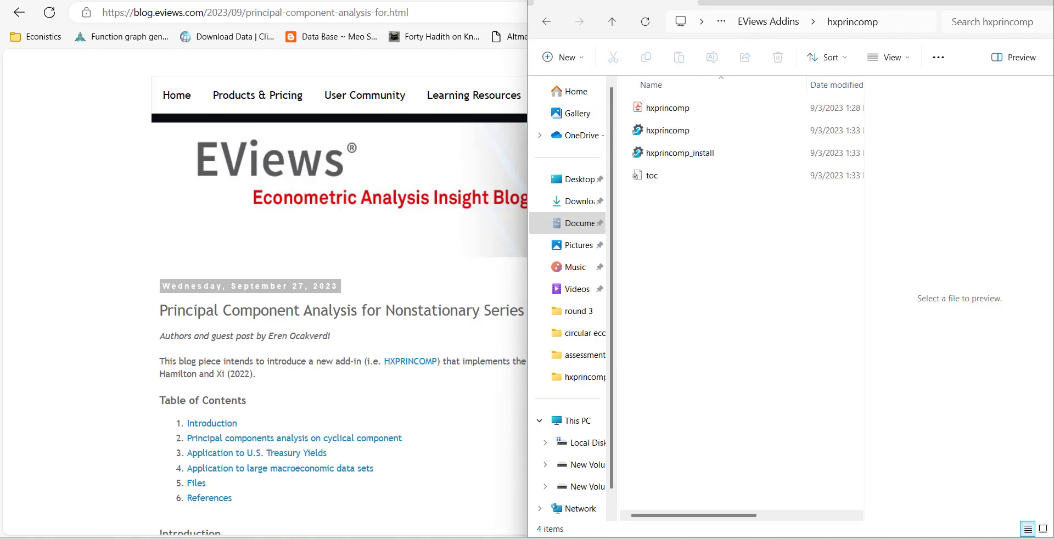
Scroll the Edge blog post down to the Files section listing YIELD_2022.XSLX and 2022-04.CSV.
{"action": "key", "text": "alt+Tab"}
{"action": "scroll", "coordinate": [537, 401], "scroll_direction": "down", "scroll_amount": 5}
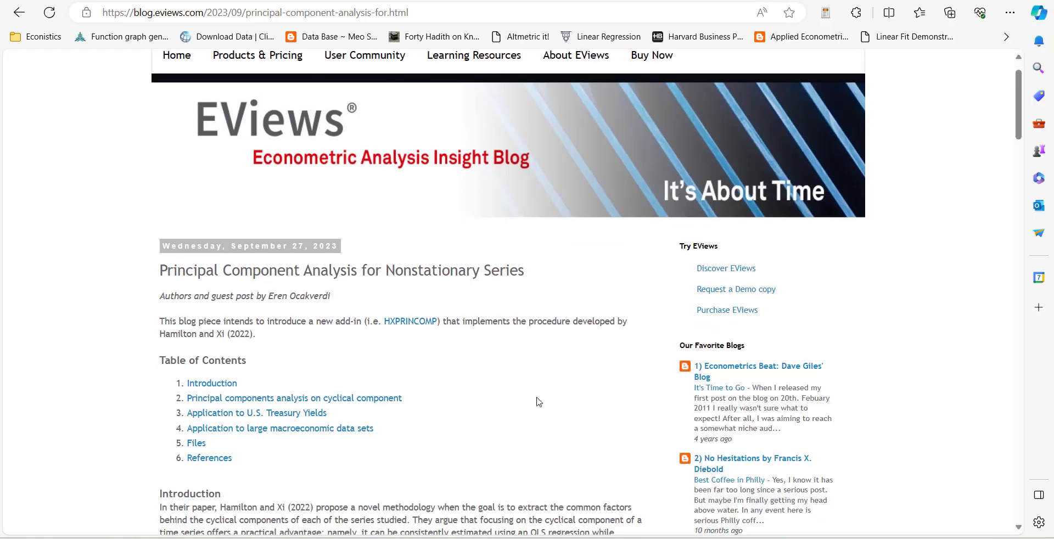
{"action": "scroll", "coordinate": [537, 401], "scroll_direction": "down", "scroll_amount": 9}
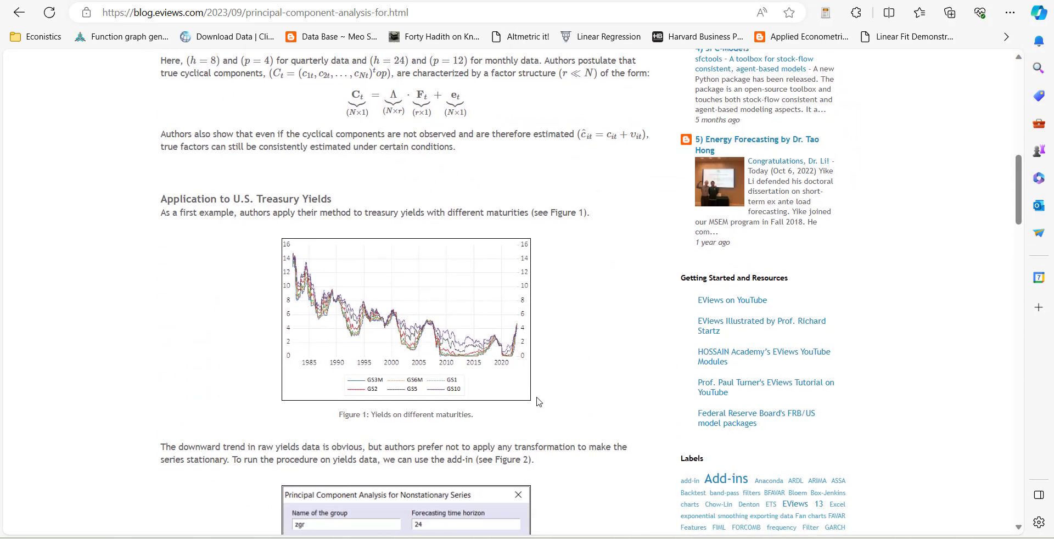
{"action": "scroll", "coordinate": [553, 442], "scroll_direction": "down", "scroll_amount": 1}
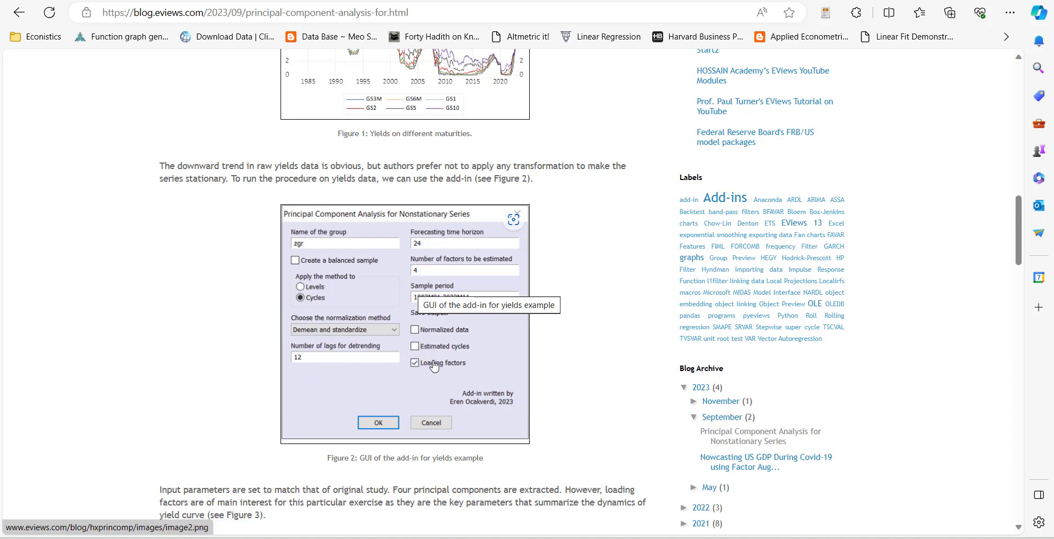
{"action": "scroll", "coordinate": [396, 371], "scroll_direction": "down", "scroll_amount": 1}
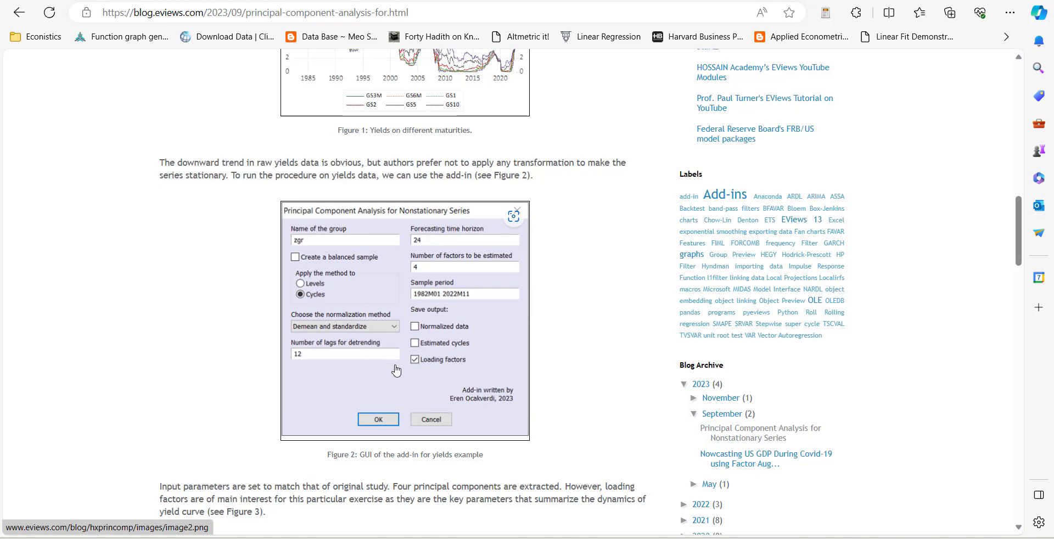
{"action": "scroll", "coordinate": [396, 371], "scroll_direction": "down", "scroll_amount": 20}
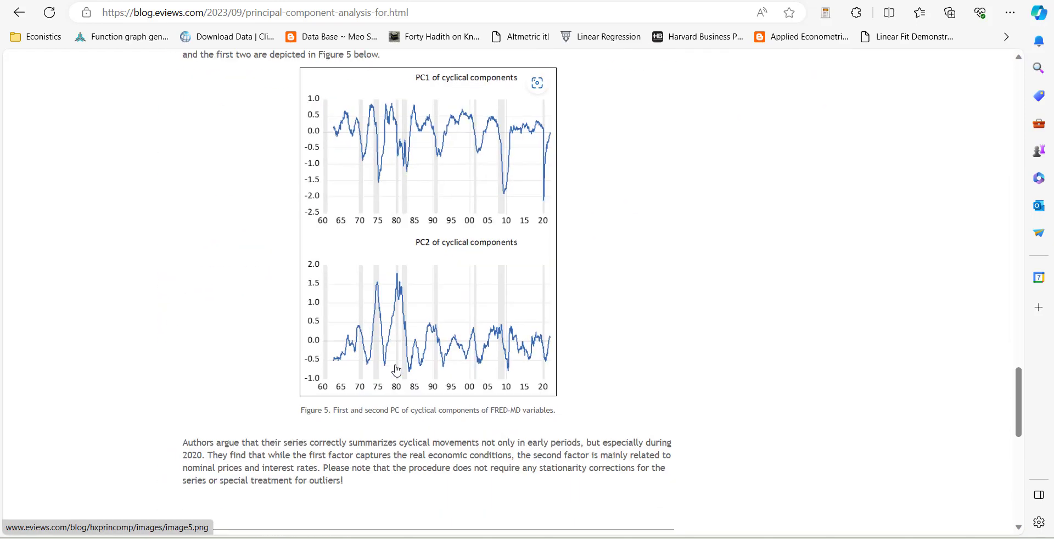
{"action": "scroll", "coordinate": [397, 371], "scroll_direction": "down", "scroll_amount": 10}
{"action": "scroll", "coordinate": [395, 369], "scroll_direction": "up", "scroll_amount": 10}
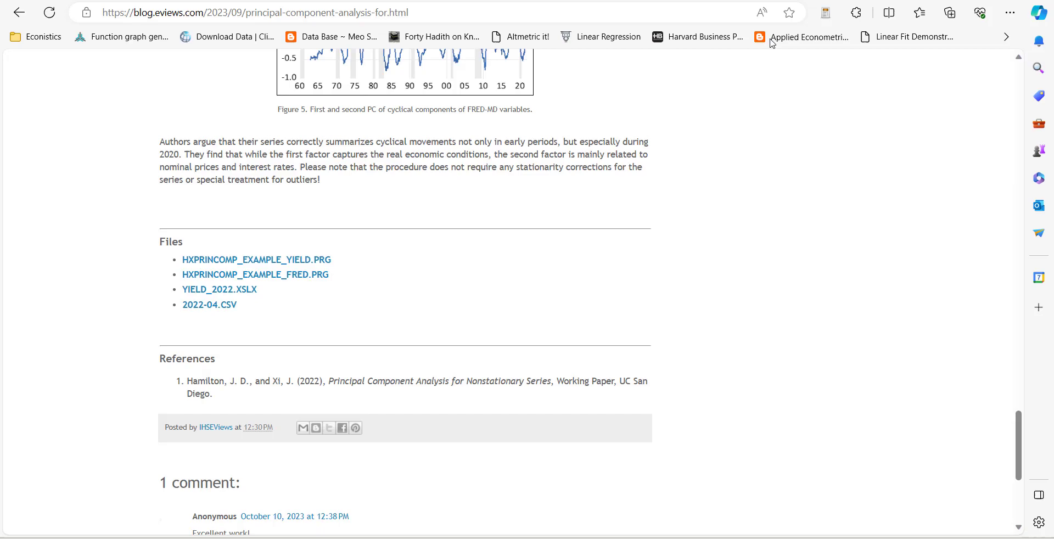
{"action": "left_click", "coordinate": [664, 535]}
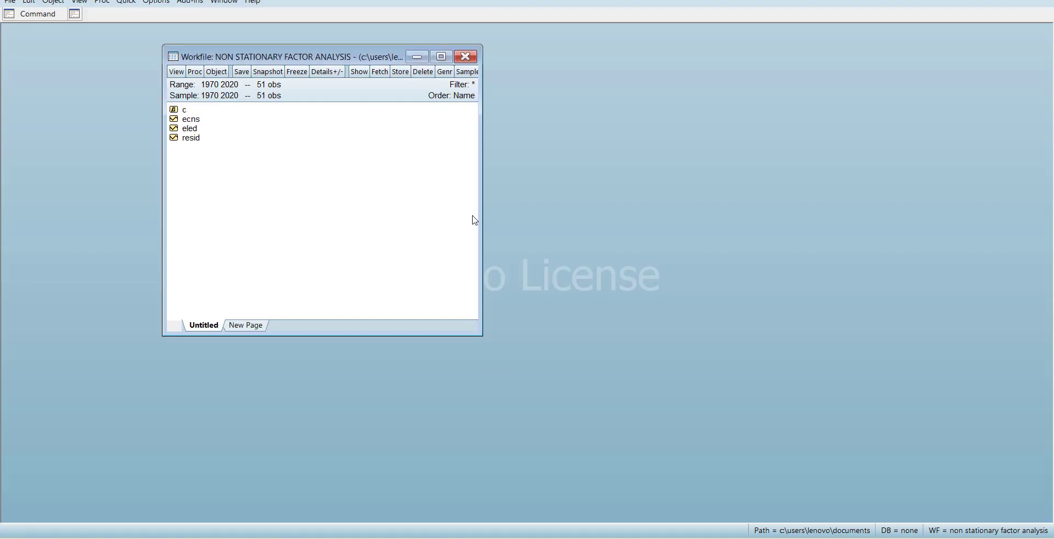
{"action": "left_click", "coordinate": [196, 4]}
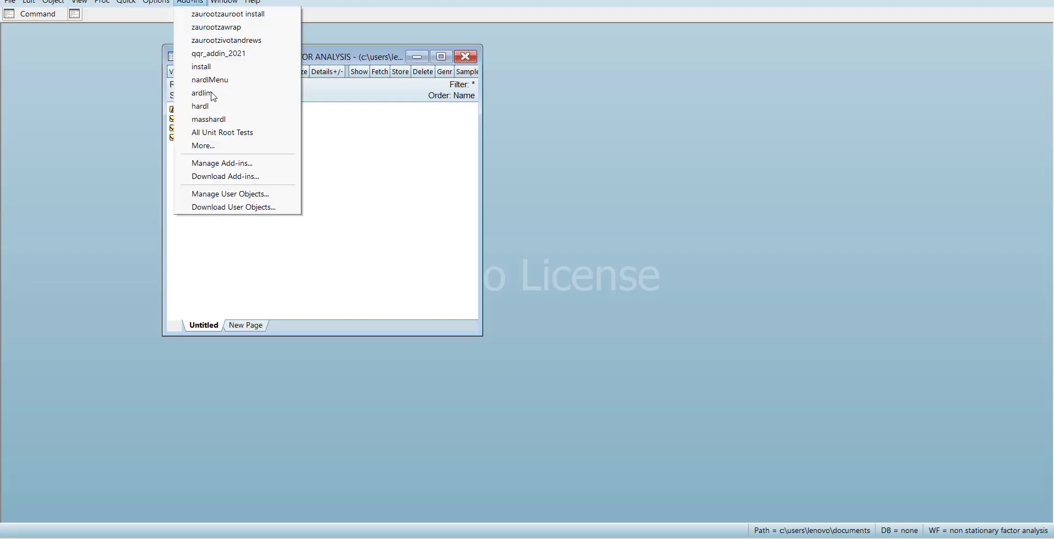
{"action": "left_click", "coordinate": [224, 163]}
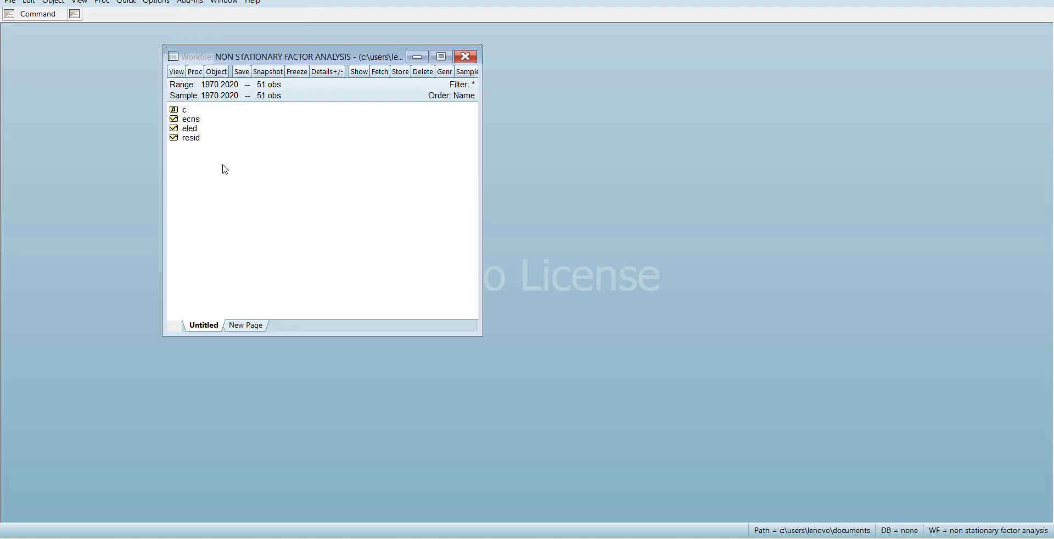
{"action": "left_click", "coordinate": [686, 230]}
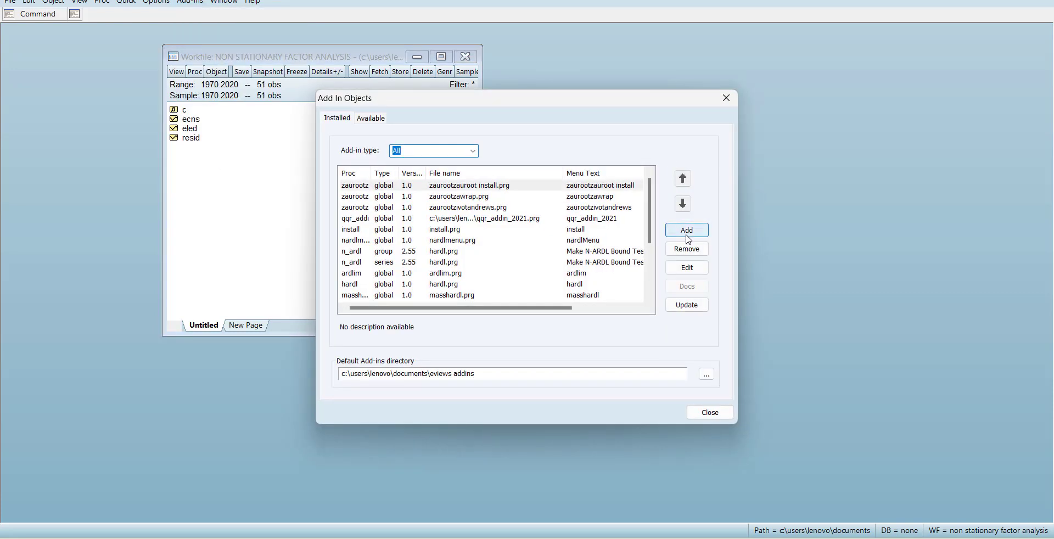
{"action": "left_click", "coordinate": [651, 172]}
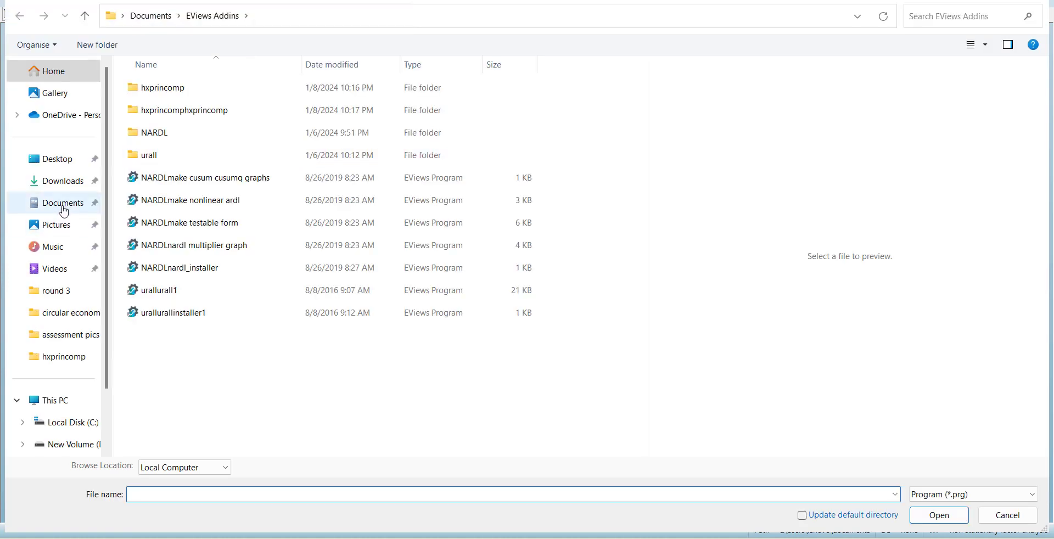
{"action": "left_click", "coordinate": [62, 202]}
{"action": "left_click", "coordinate": [166, 116]}
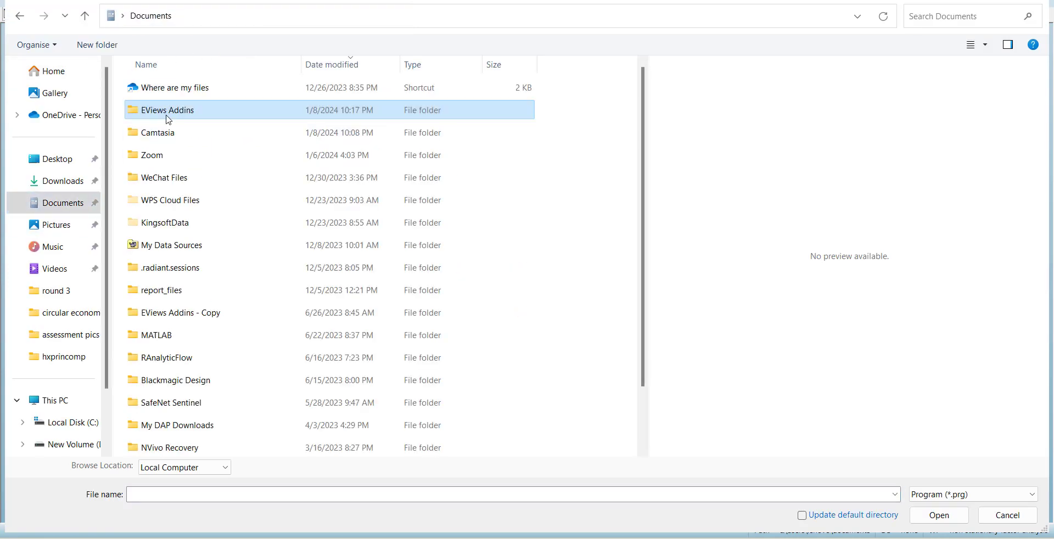
{"action": "double_click", "coordinate": [166, 117]}
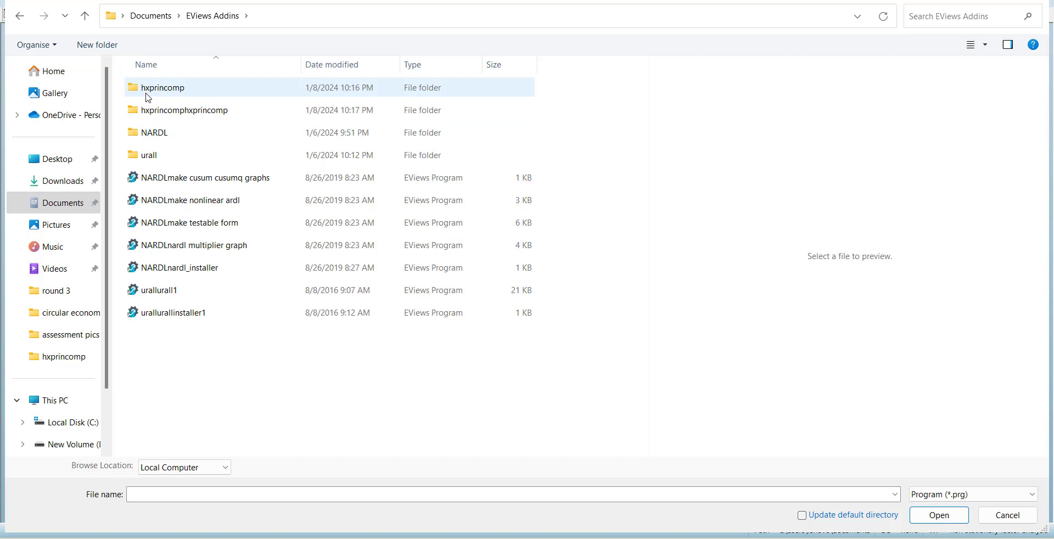
{"action": "double_click", "coordinate": [169, 94]}
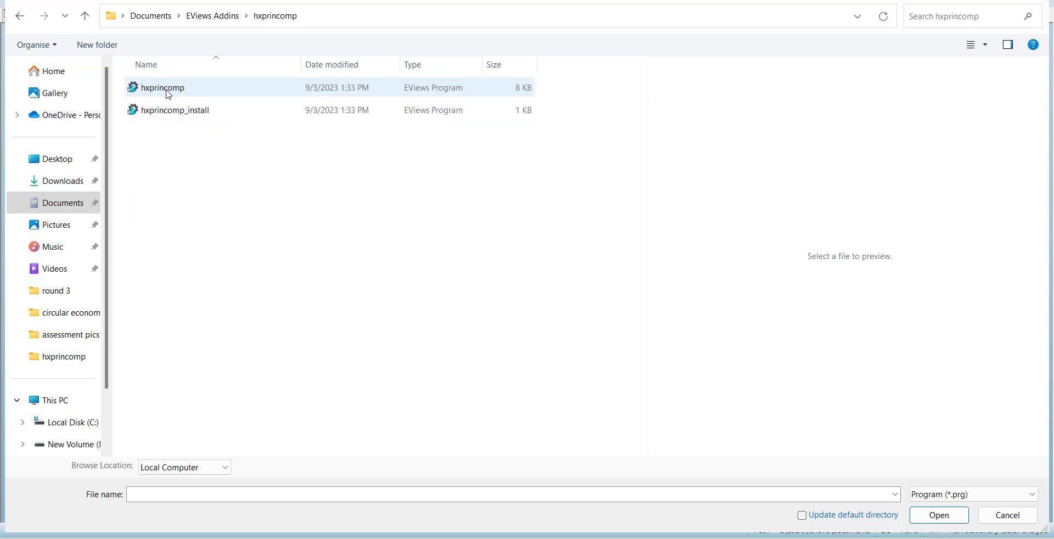
{"action": "left_click", "coordinate": [157, 119]}
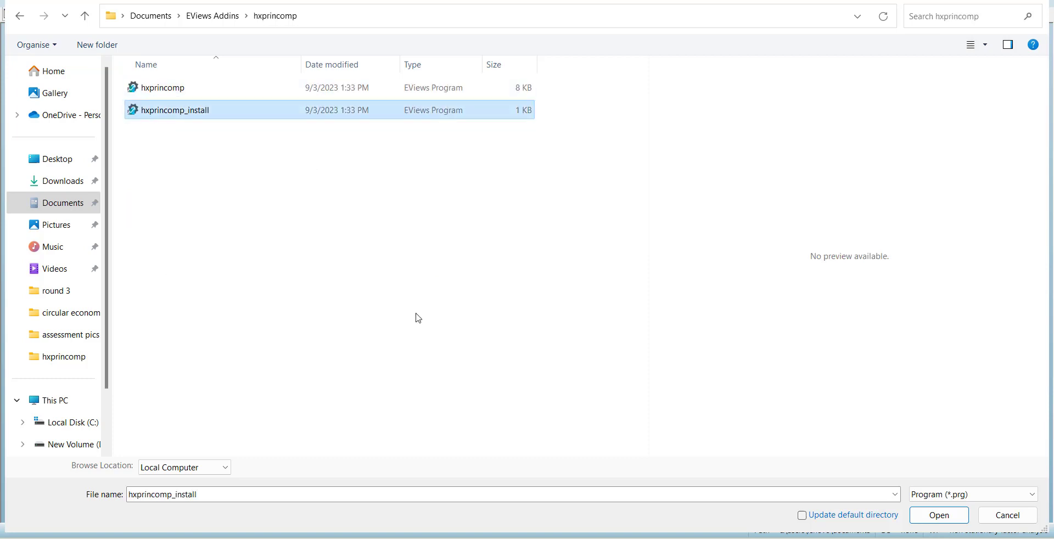
{"action": "left_click", "coordinate": [1006, 515]}
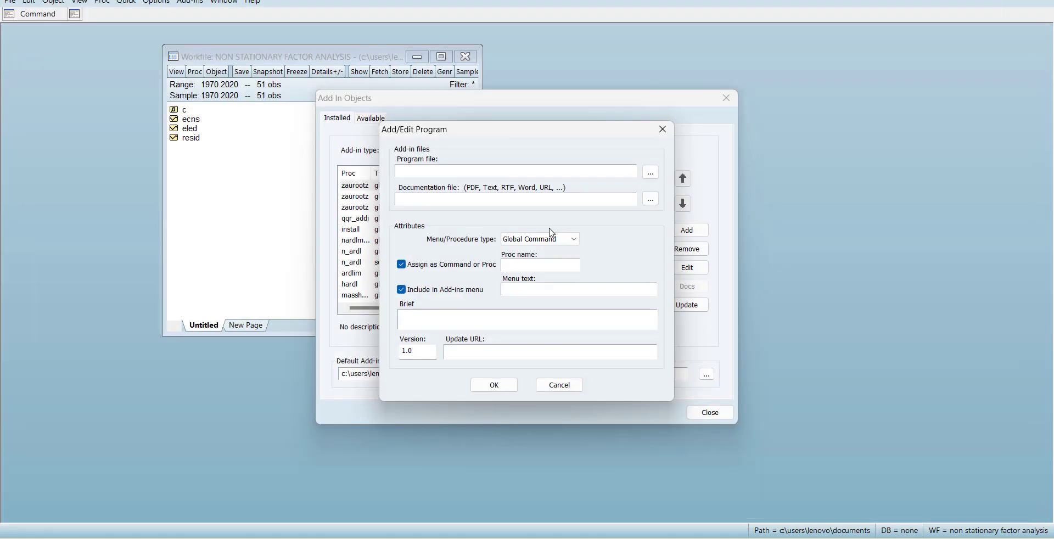
{"action": "left_click", "coordinate": [554, 388]}
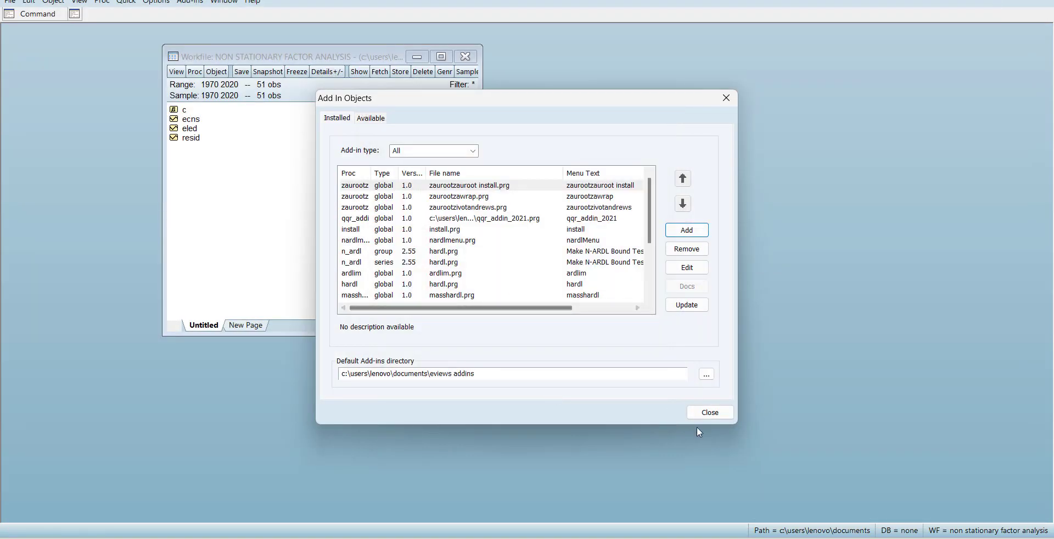
{"action": "left_click", "coordinate": [710, 412]}
{"action": "left_click", "coordinate": [205, 5]}
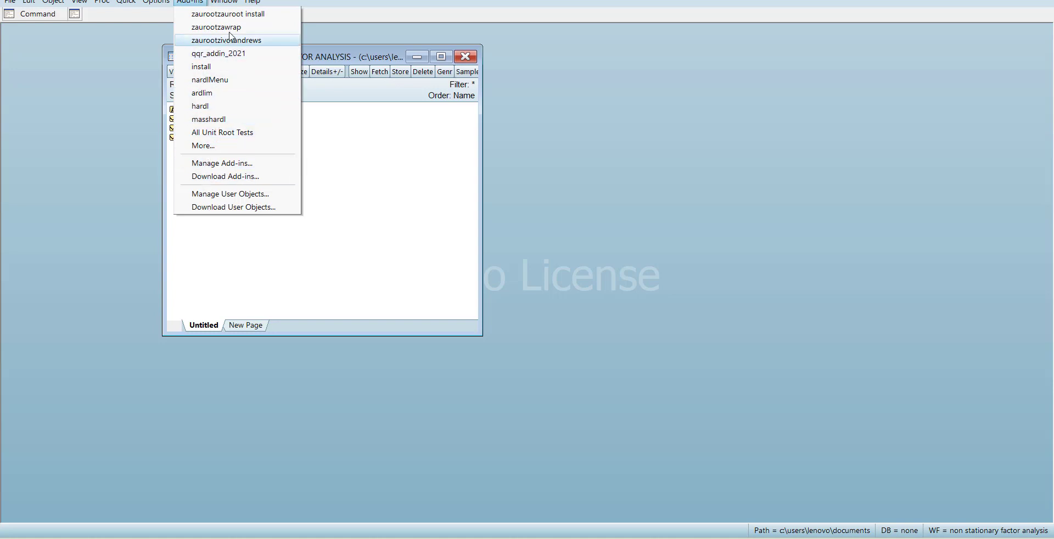
{"action": "left_click", "coordinate": [321, 154]}
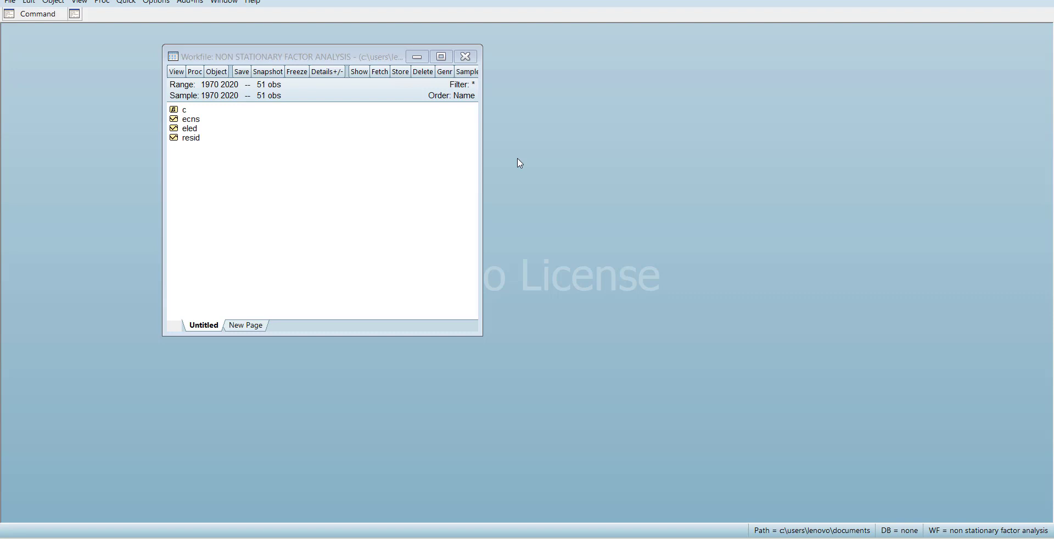
Open the ecns and eled series together as a group and name it group01.
{"action": "left_click", "coordinate": [187, 122]}
{"action": "left_click", "coordinate": [187, 126], "text": "ctrl"}
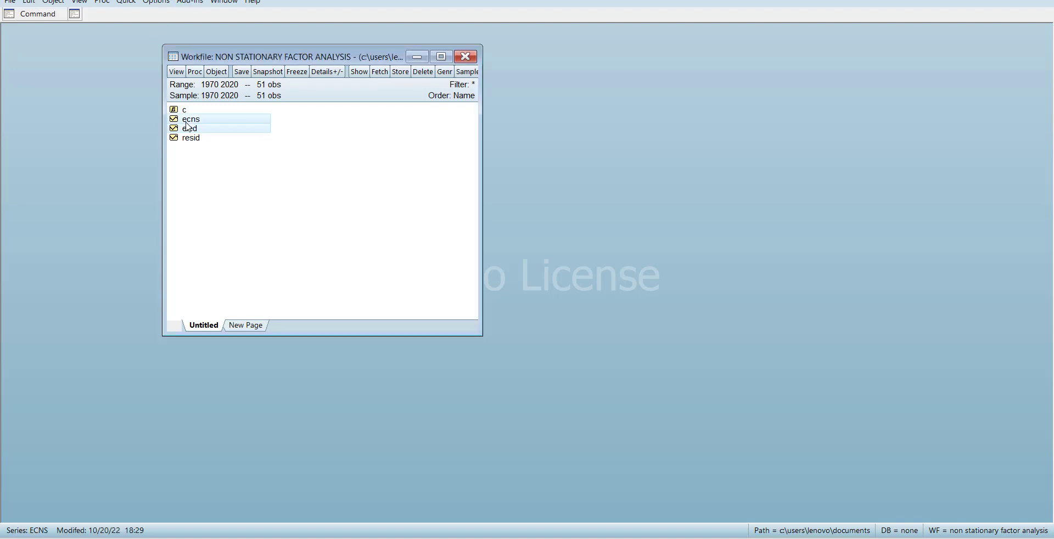
{"action": "right_click", "coordinate": [188, 126]}
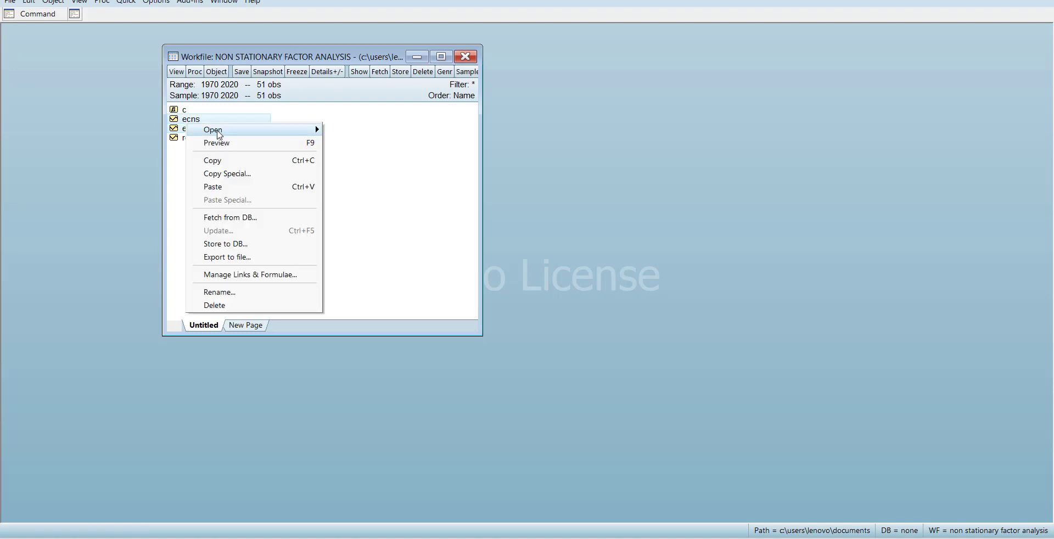
{"action": "mouse_move", "coordinate": [257, 136]}
{"action": "left_click", "coordinate": [346, 130]}
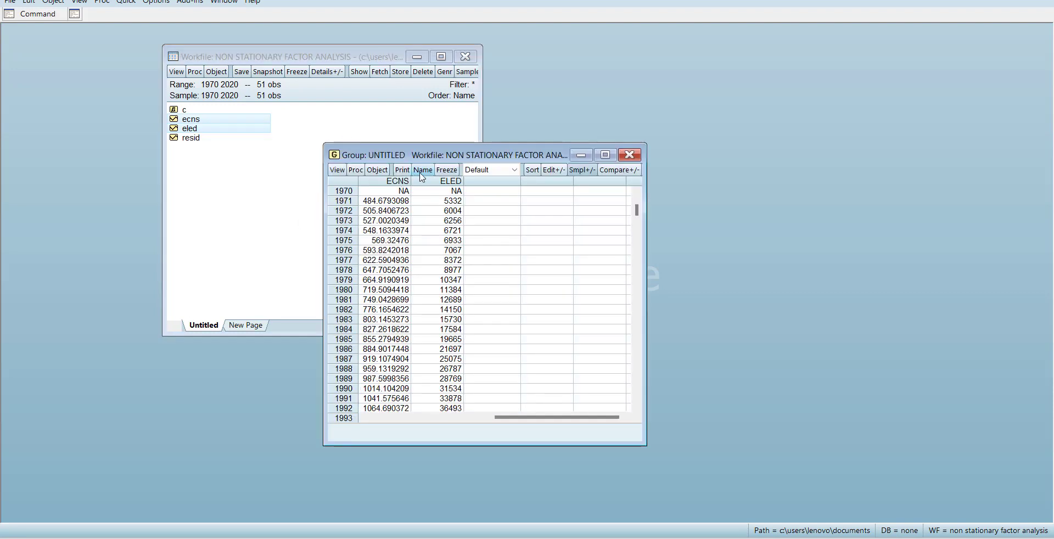
{"action": "left_click", "coordinate": [421, 171]}
{"action": "left_click", "coordinate": [450, 343]}
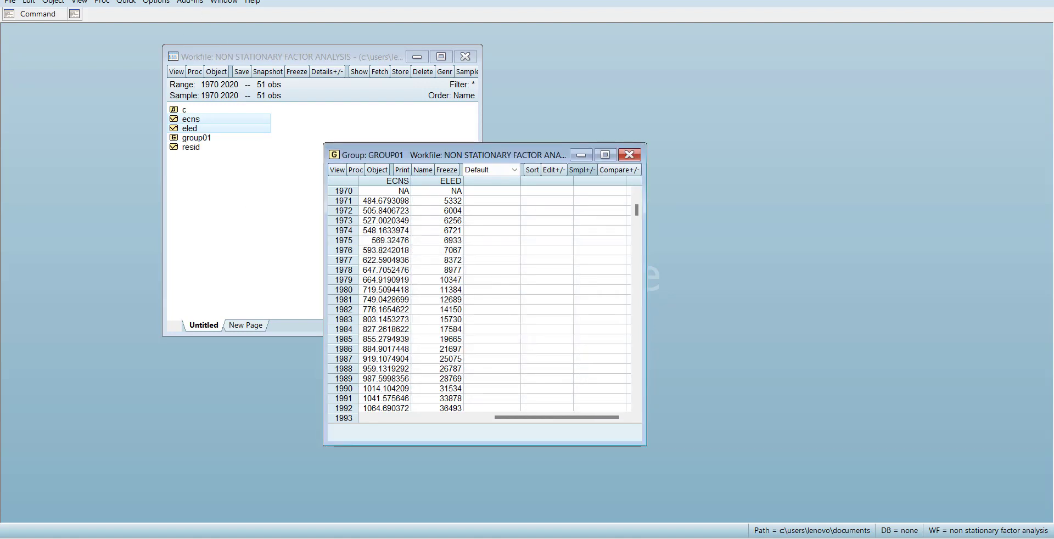
Launch the Principal Component Analysis for Nonstationary Series add-in on the group.
{"action": "left_click", "coordinate": [190, 1]}
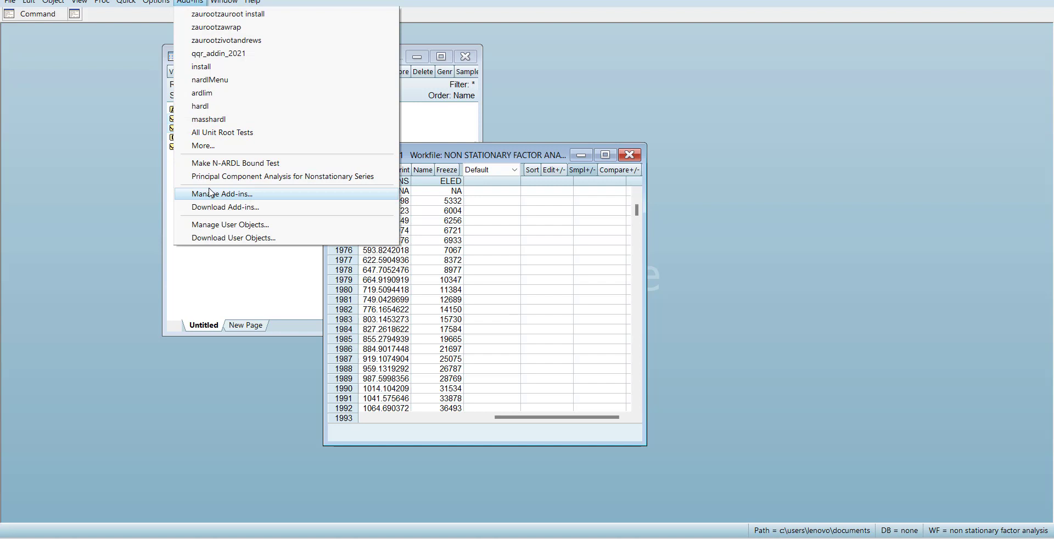
{"action": "left_click", "coordinate": [297, 177]}
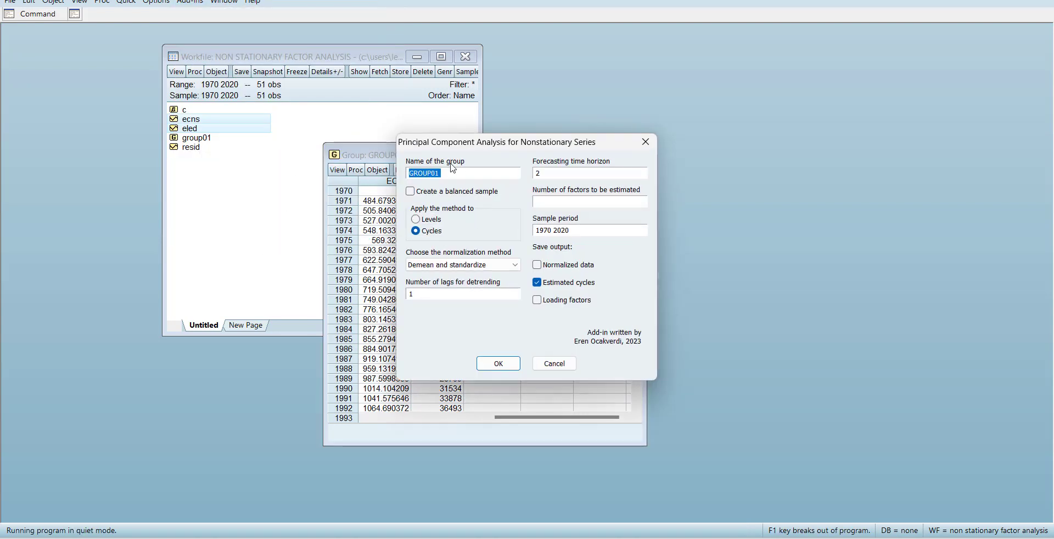
{"action": "left_click_drag", "start_coordinate": [437, 150], "coordinate": [318, 133]}
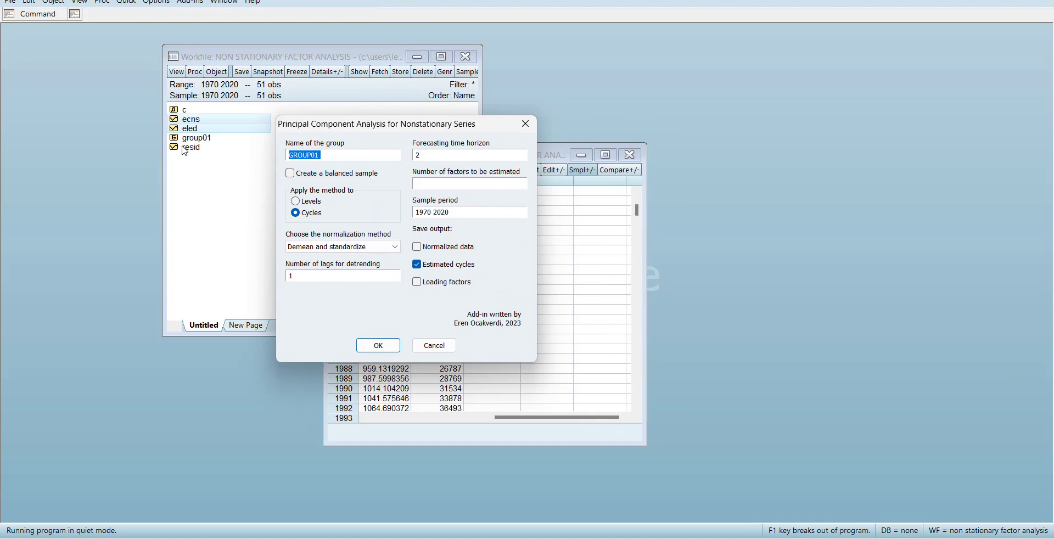
Choose Demean only normalization applied to levels, and also save the normalized data.
{"action": "double_click", "coordinate": [415, 156]}
{"action": "left_click", "coordinate": [340, 247]}
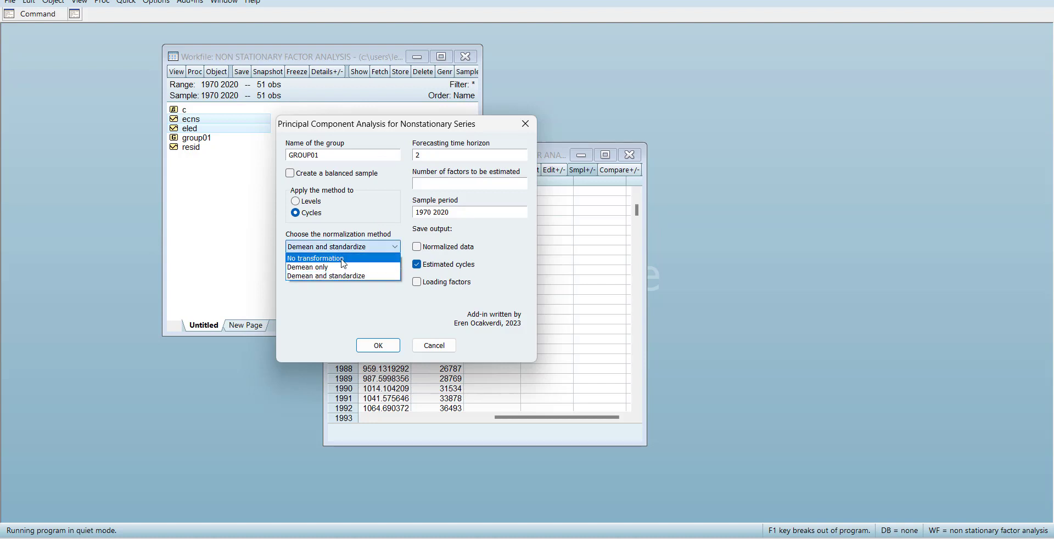
{"action": "left_click", "coordinate": [344, 268]}
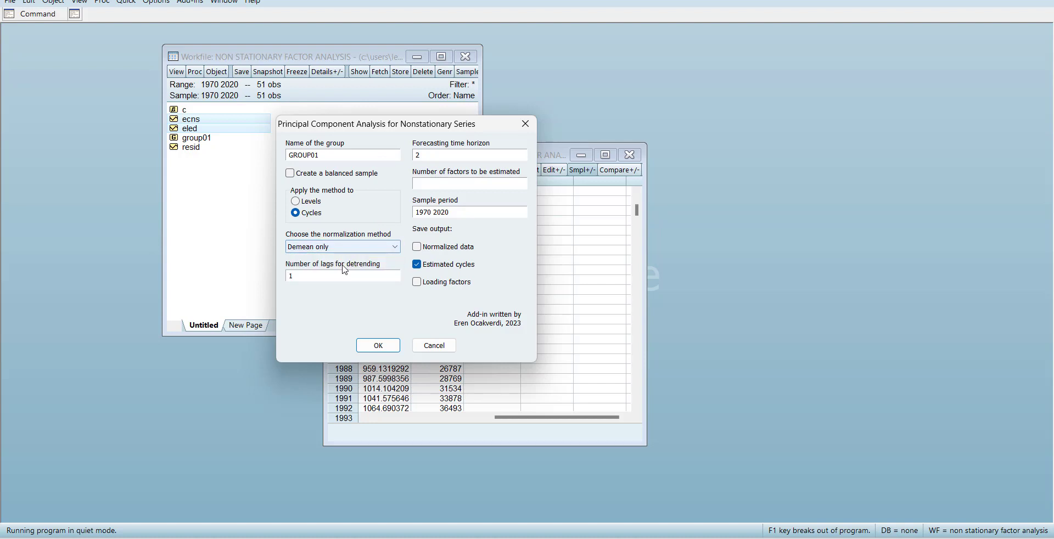
{"action": "left_click", "coordinate": [306, 204]}
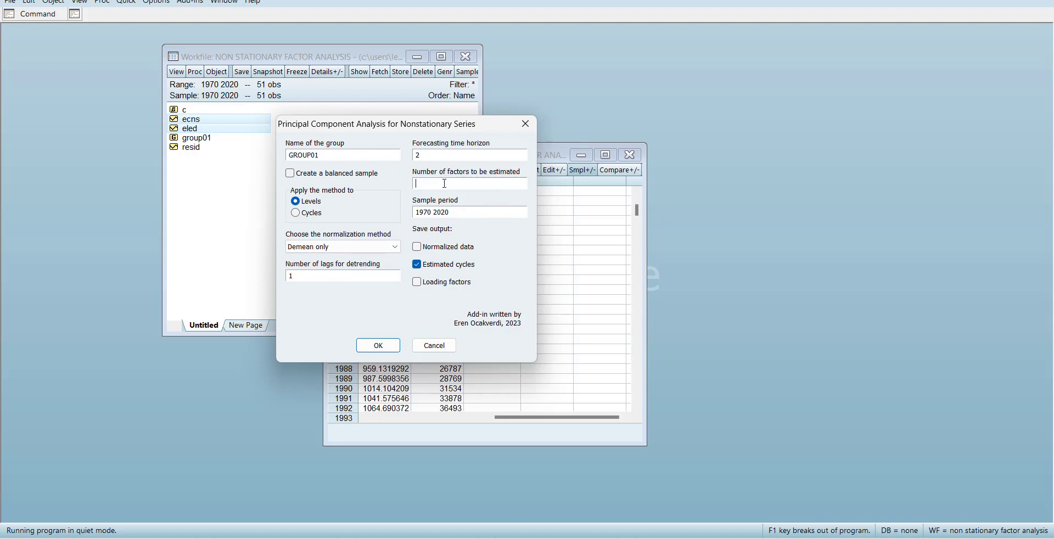
{"action": "left_click", "coordinate": [417, 247]}
Run the PCA and inspect the eled series values.
{"action": "left_click", "coordinate": [380, 346]}
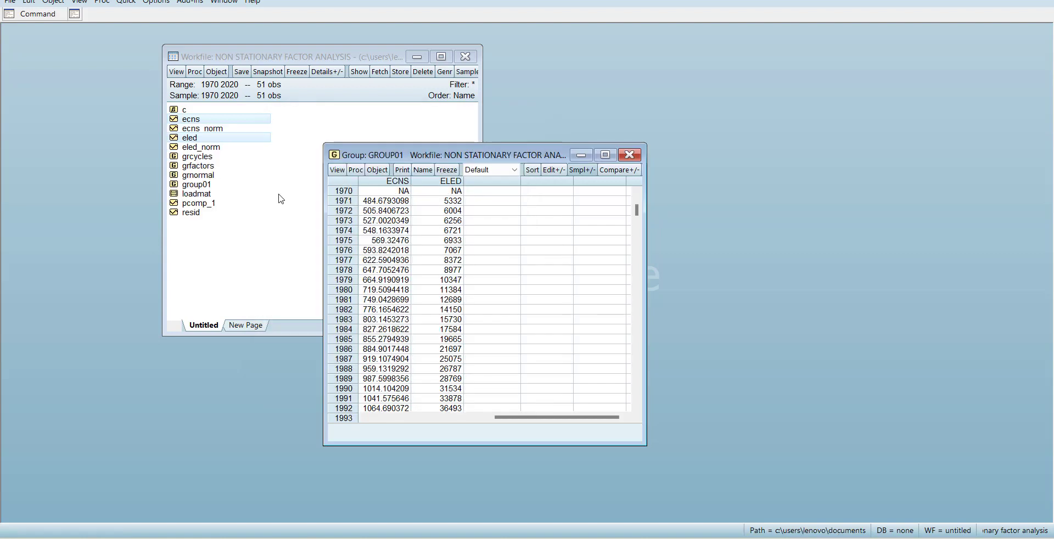
{"action": "double_click", "coordinate": [216, 138]}
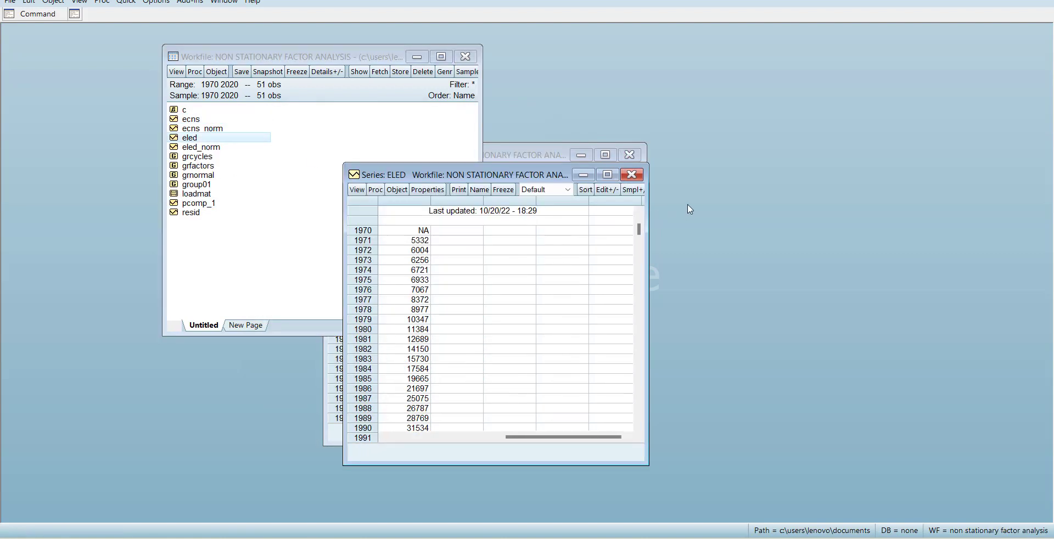
{"action": "left_click", "coordinate": [631, 174]}
Close the GROUP01 data window and restore the workfile window to a shorter size.
{"action": "double_click", "coordinate": [508, 158]}
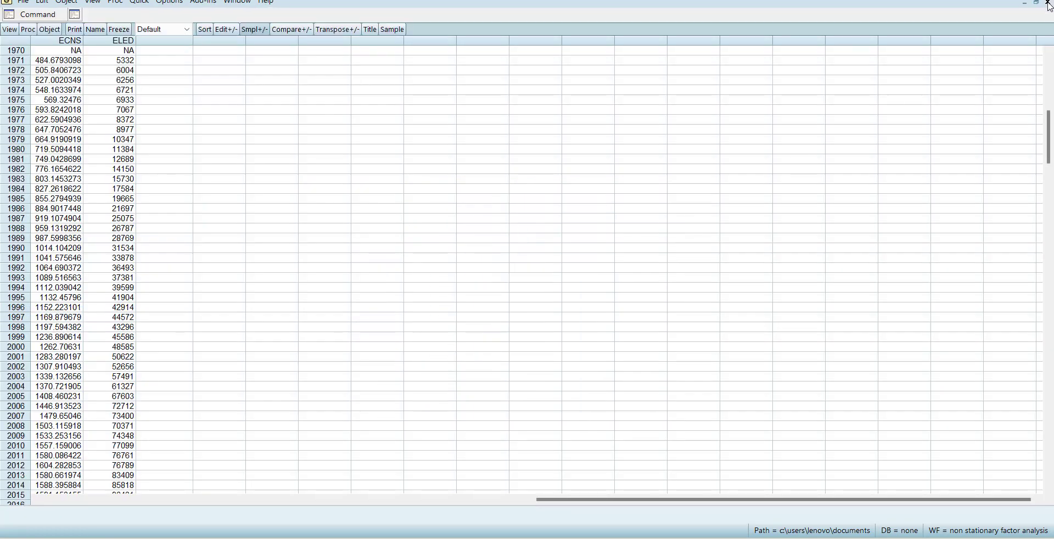
{"action": "left_click", "coordinate": [1047, 3]}
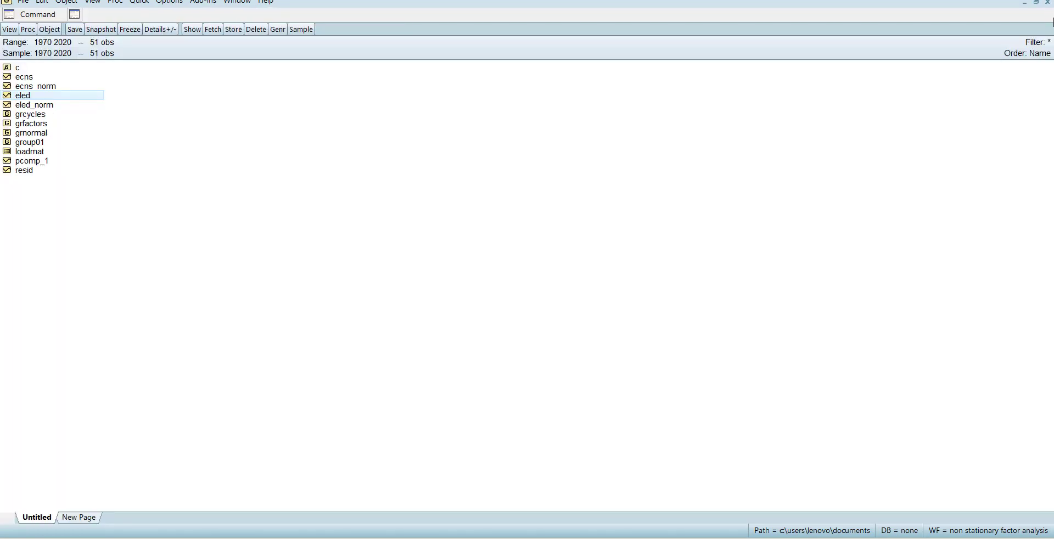
{"action": "left_click", "coordinate": [1036, 2]}
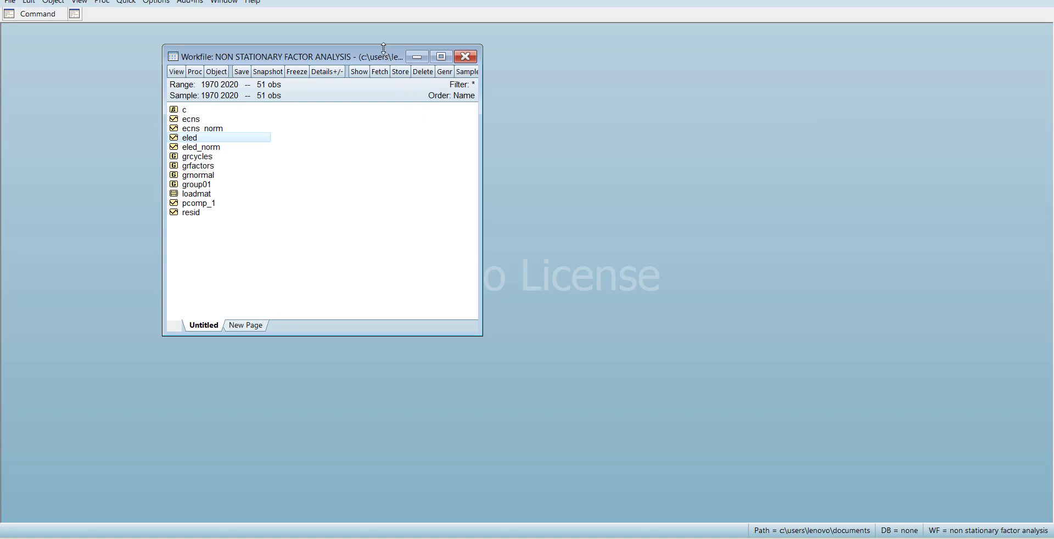
{"action": "left_click_drag", "start_coordinate": [383, 47], "coordinate": [427, 104]}
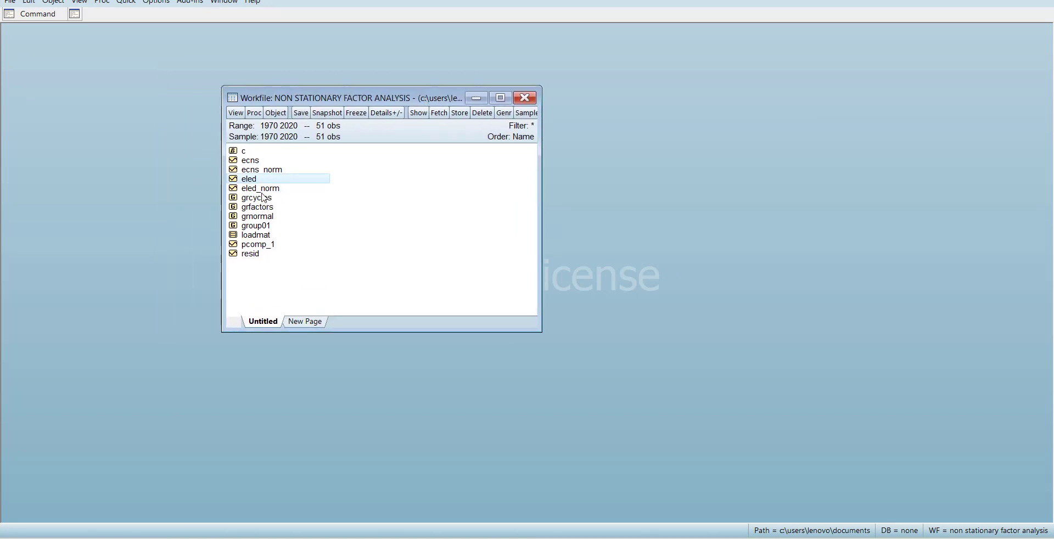
{"action": "left_click", "coordinate": [263, 190]}
{"action": "double_click", "coordinate": [262, 198]}
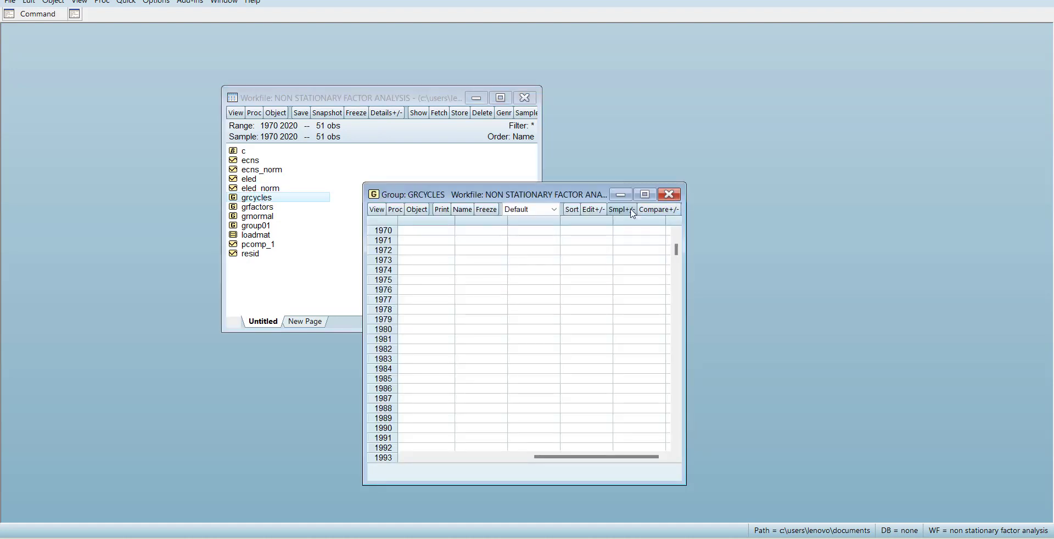
{"action": "left_click", "coordinate": [668, 194]}
{"action": "left_click", "coordinate": [256, 207]}
{"action": "double_click", "coordinate": [257, 206]}
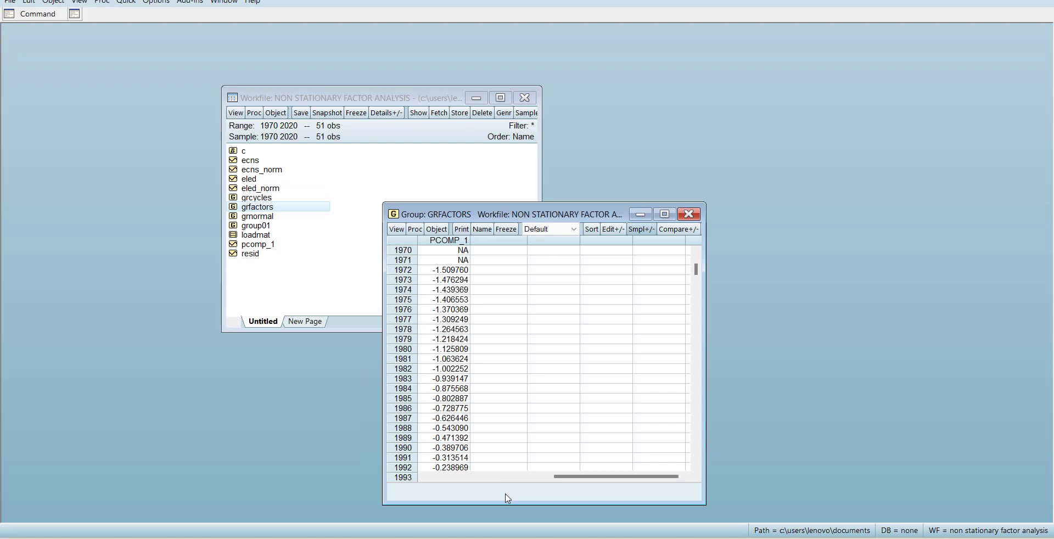
{"action": "scroll", "coordinate": [485, 410], "scroll_direction": "down", "scroll_amount": 10}
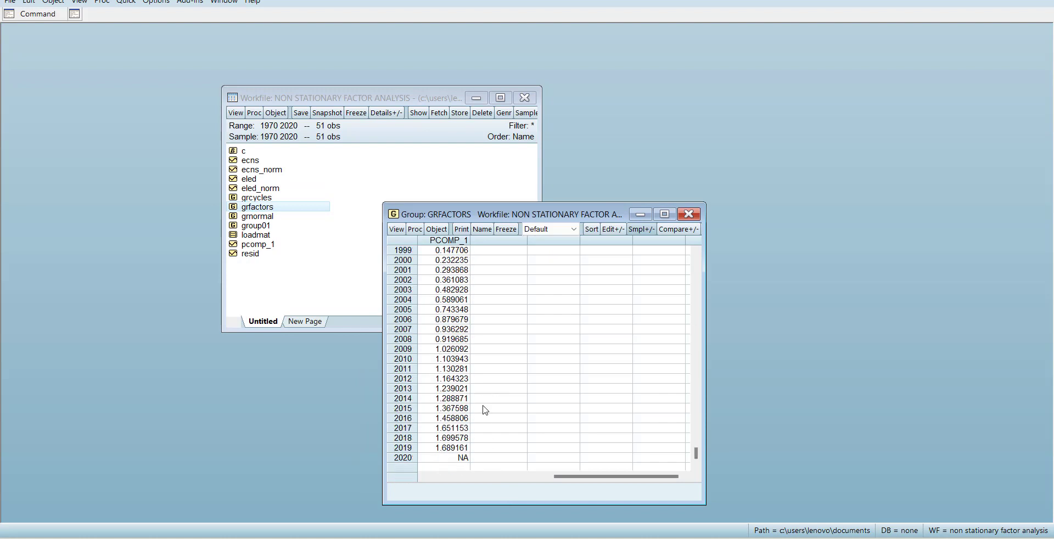
{"action": "scroll", "coordinate": [485, 410], "scroll_direction": "up", "scroll_amount": 10}
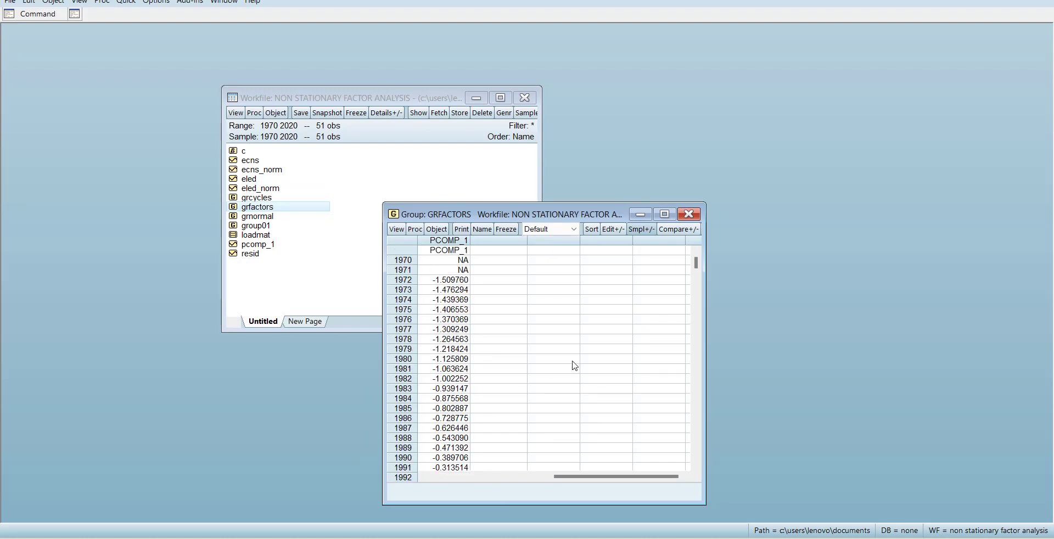
{"action": "left_click", "coordinate": [689, 214]}
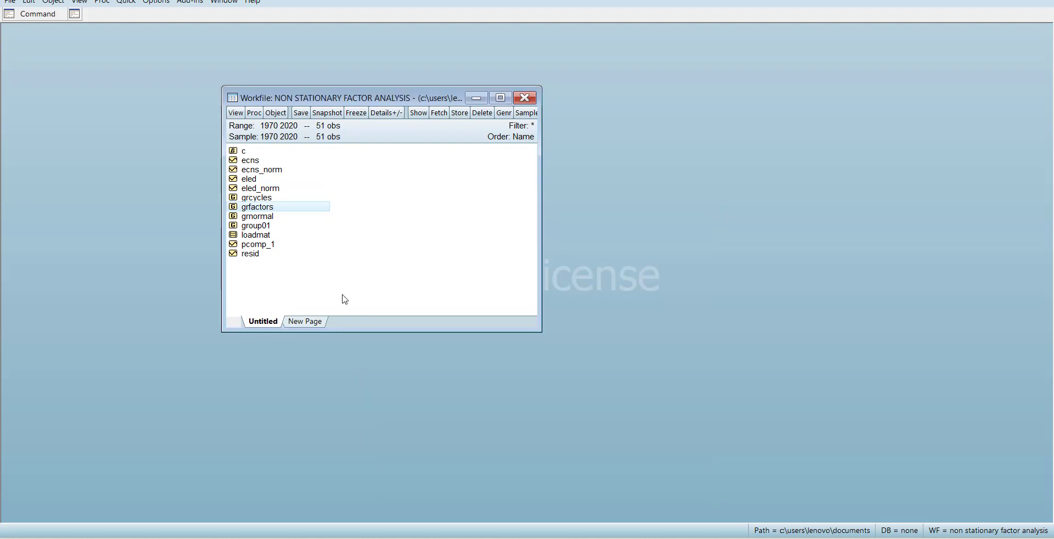
{"action": "double_click", "coordinate": [253, 217]}
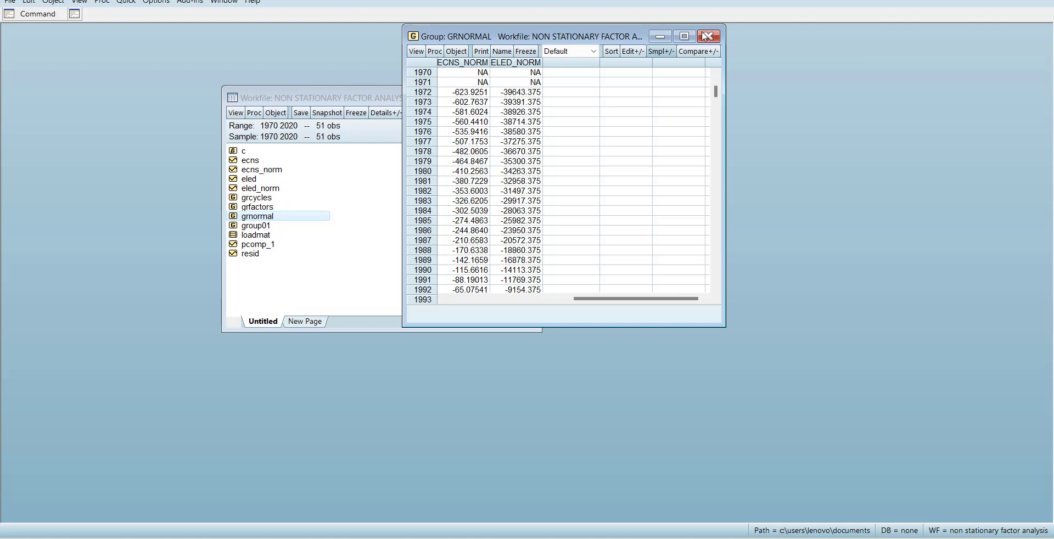
{"action": "left_click", "coordinate": [706, 37]}
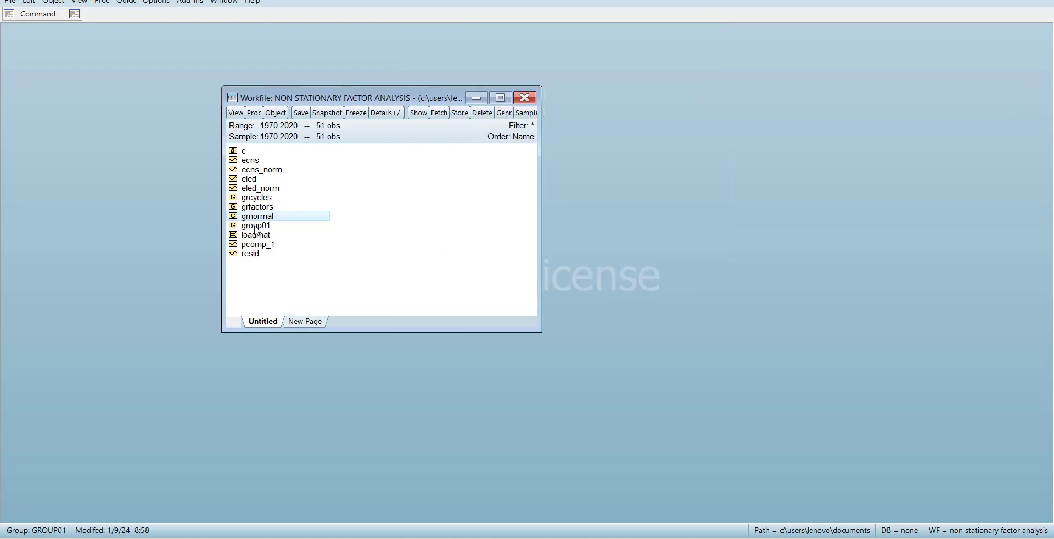
{"action": "double_click", "coordinate": [255, 244]}
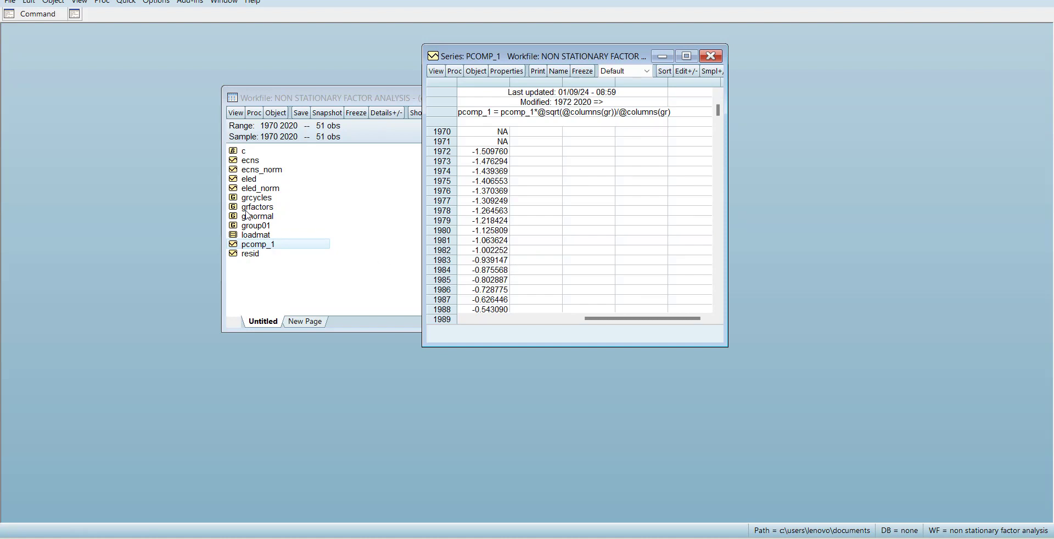
Close pcomp_1, view then close the loadmat matrix, and widen the workfile window.
{"action": "left_click", "coordinate": [712, 56]}
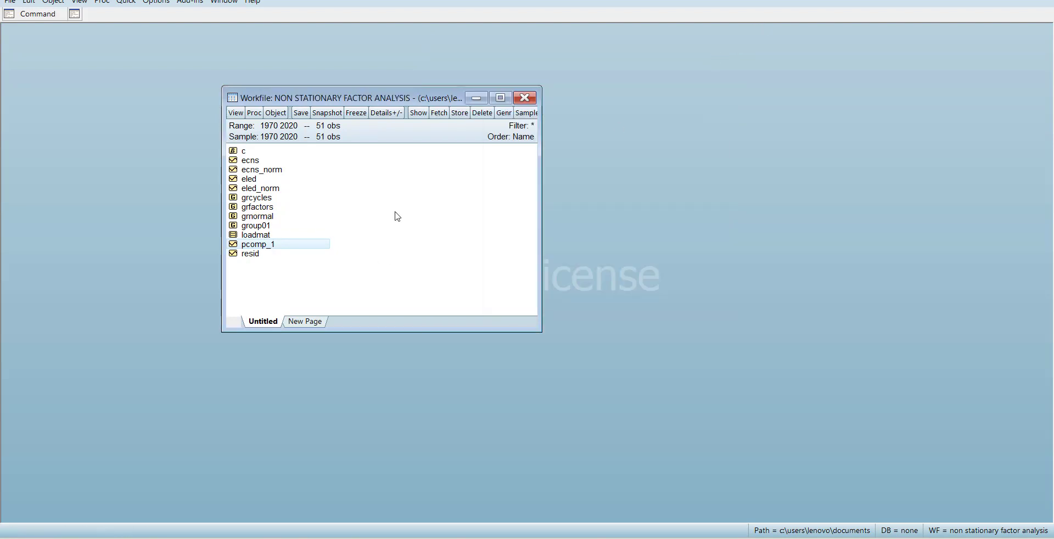
{"action": "double_click", "coordinate": [255, 235]}
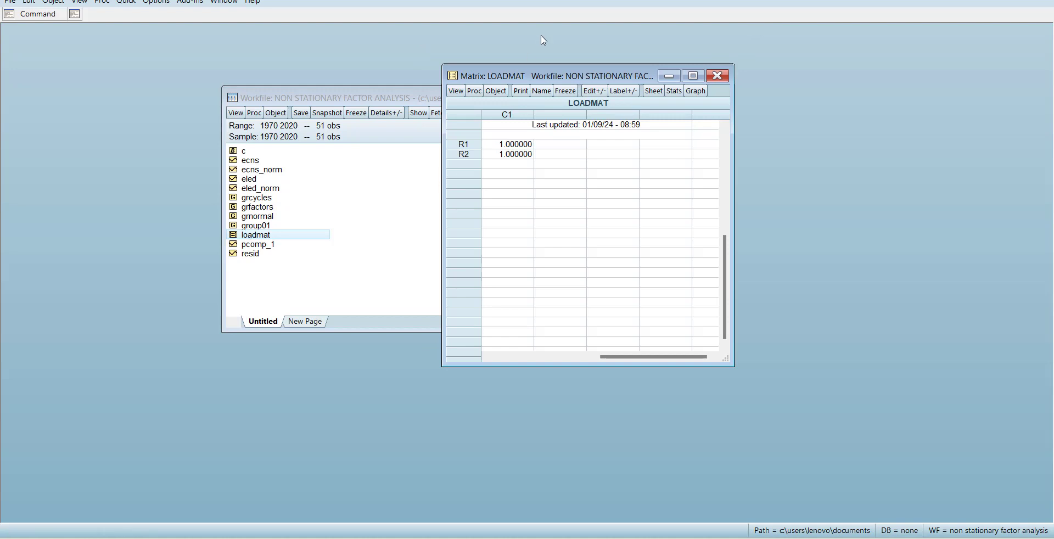
{"action": "left_click_drag", "start_coordinate": [523, 76], "coordinate": [363, 112]}
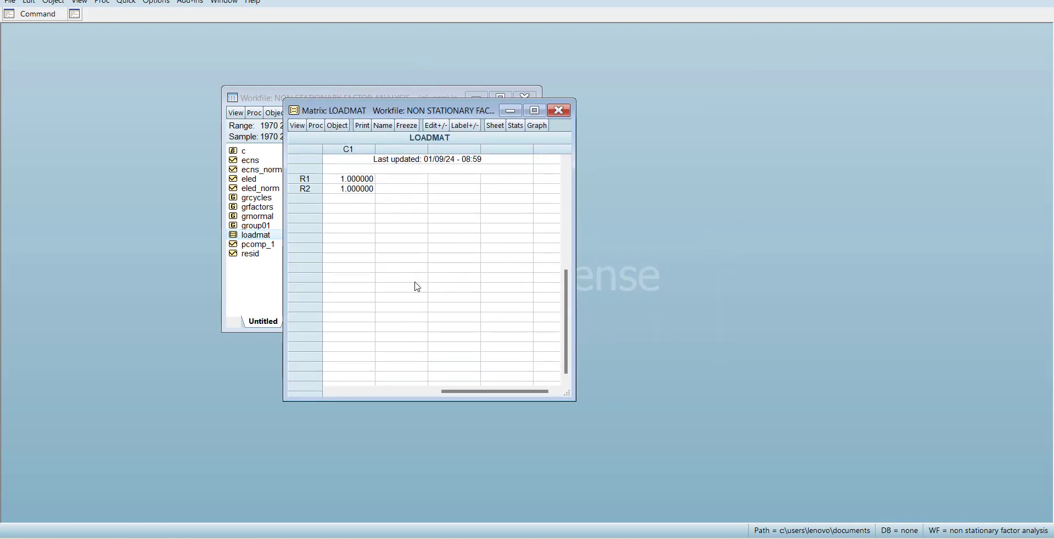
{"action": "left_click", "coordinate": [559, 110]}
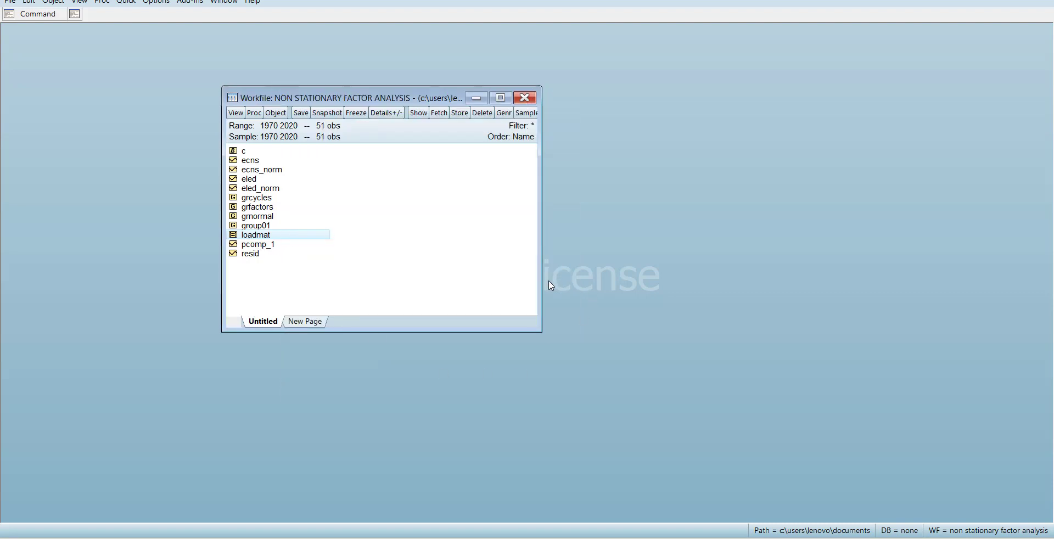
{"action": "left_click_drag", "start_coordinate": [540, 282], "coordinate": [696, 283]}
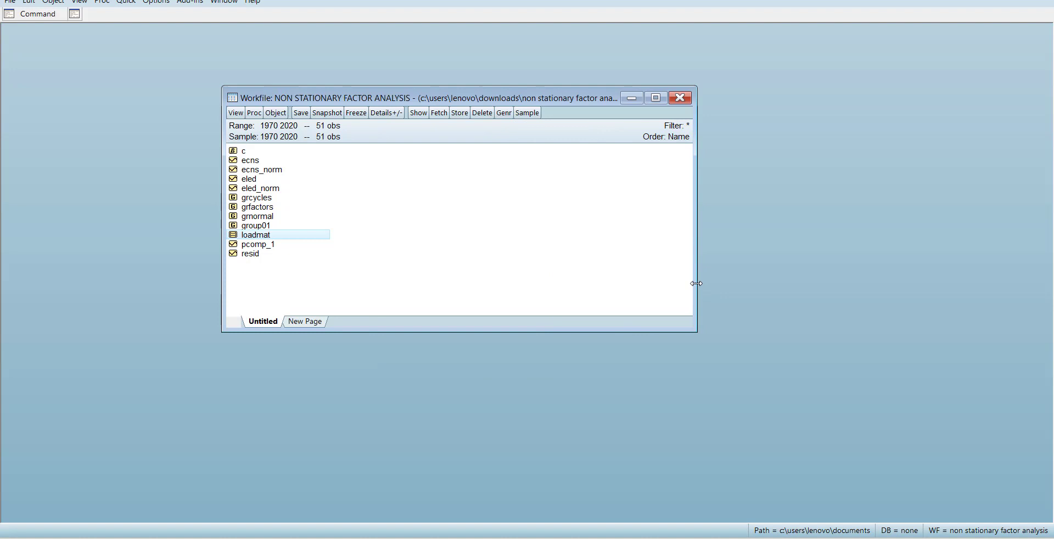